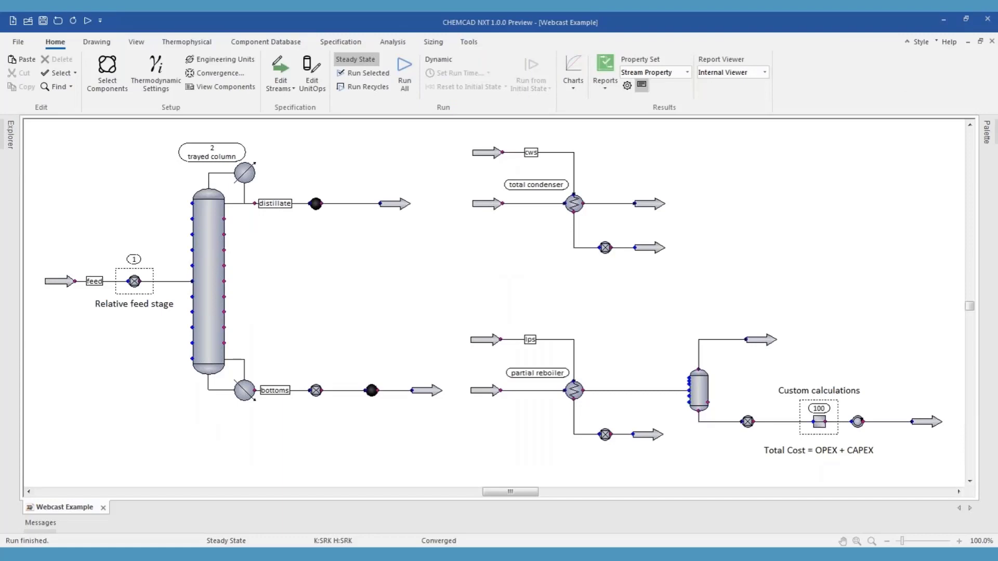
# Generate a TPXY chart for the benzene and toluene pair at constant pressure with the default options
pyautogui.hotkey('alt', 'Tab')
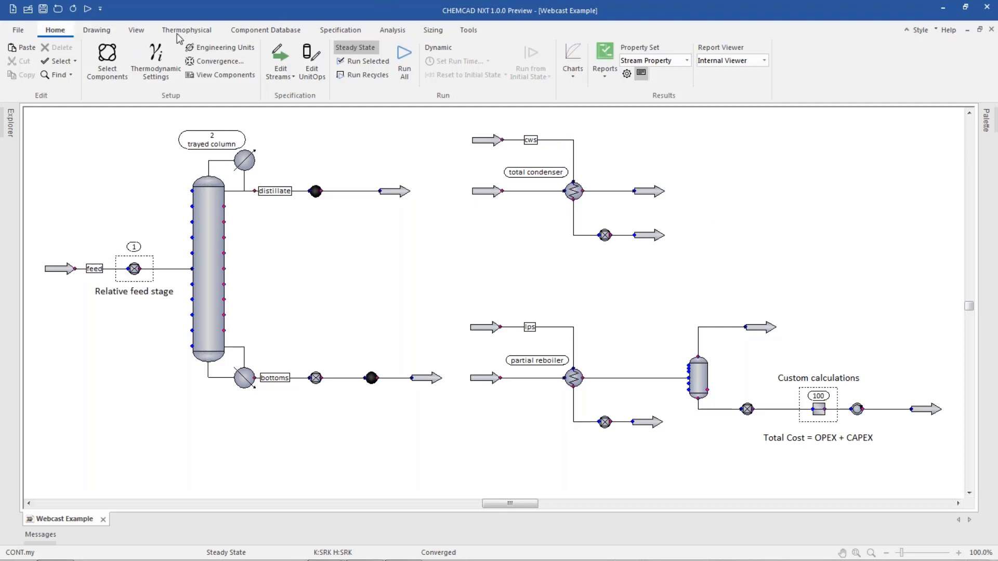
pyautogui.click(574, 78)
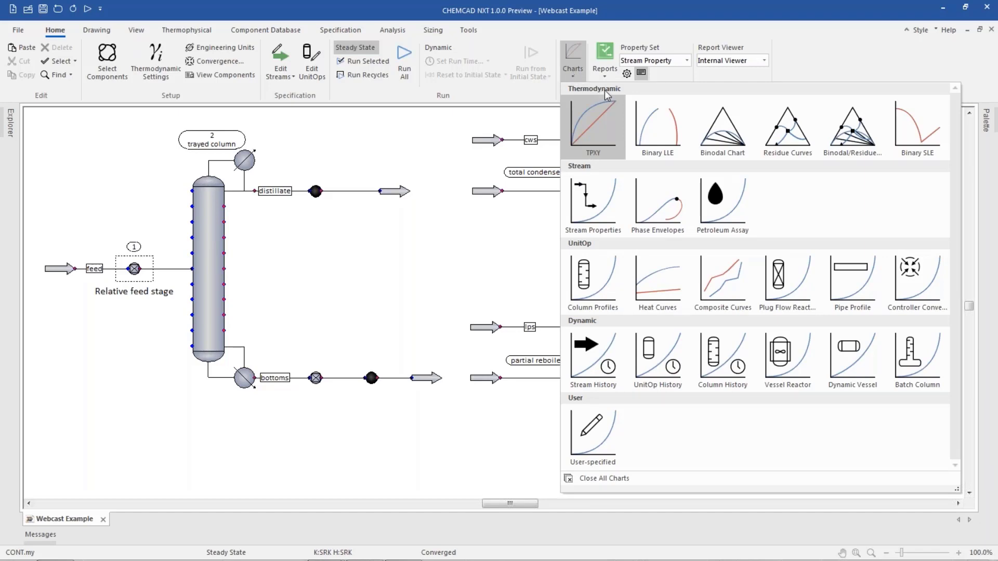
pyautogui.click(607, 126)
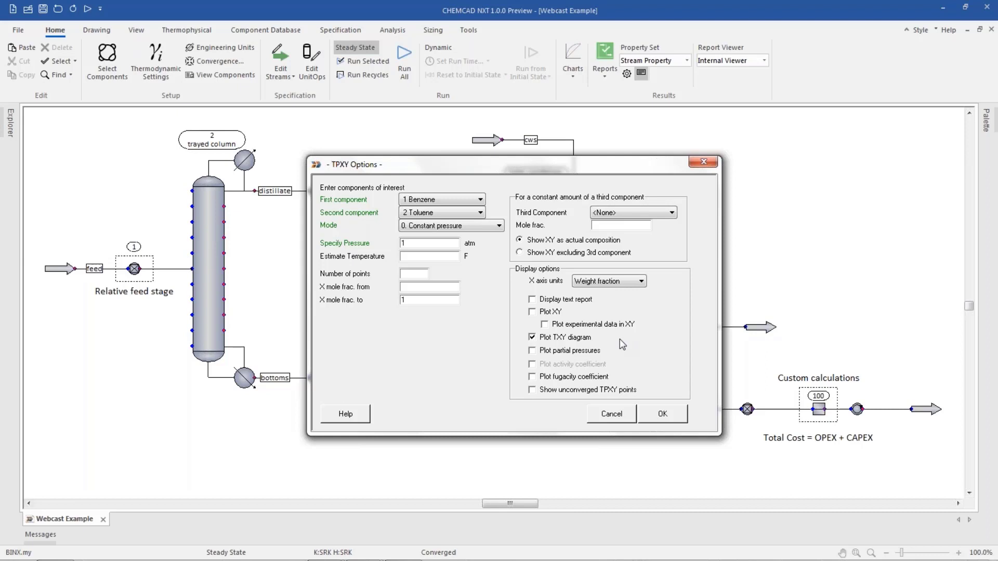
pyautogui.click(663, 414)
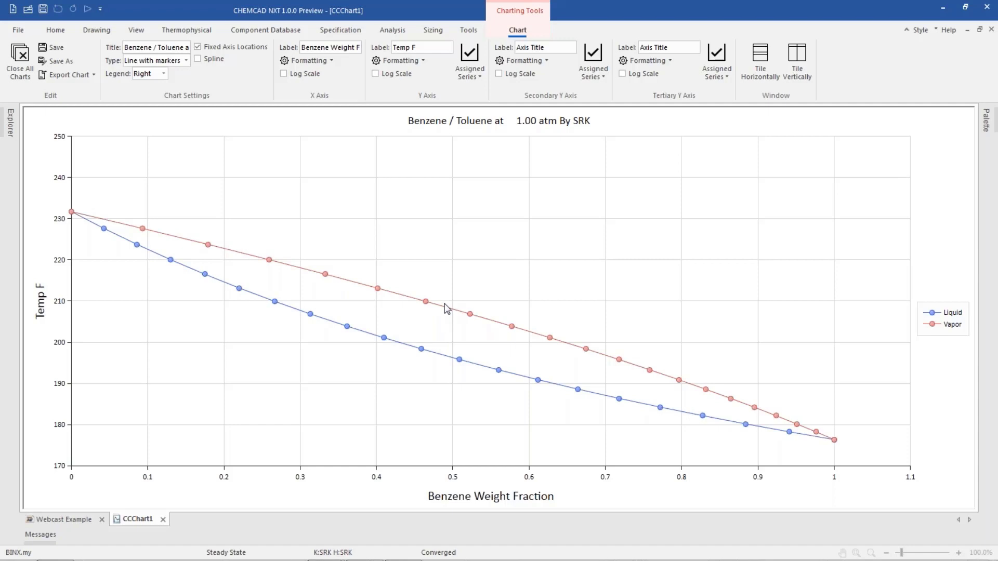
# Move the Vapor series from the primary Y axis to the secondary Y axis
pyautogui.click(470, 76)
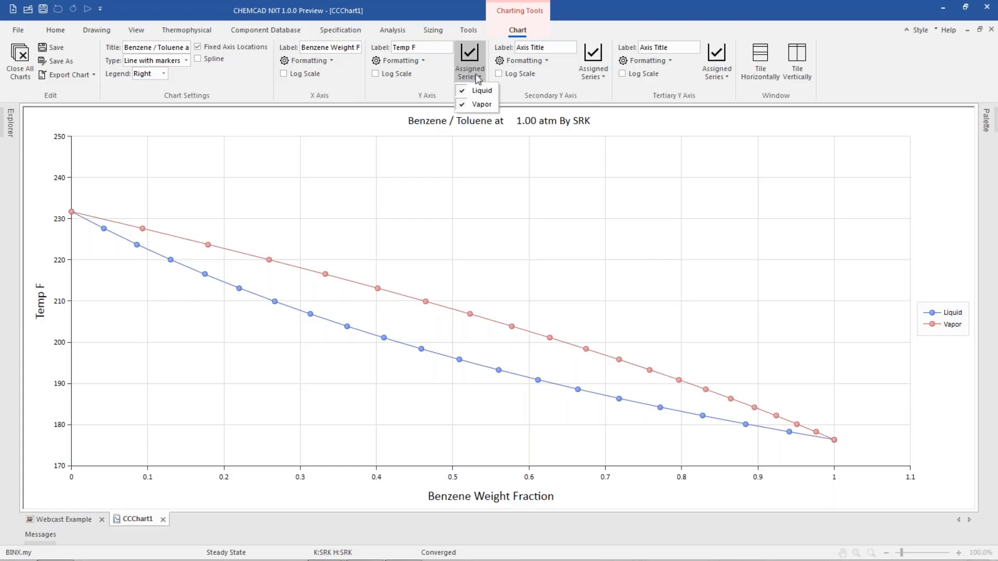
pyautogui.click(482, 104)
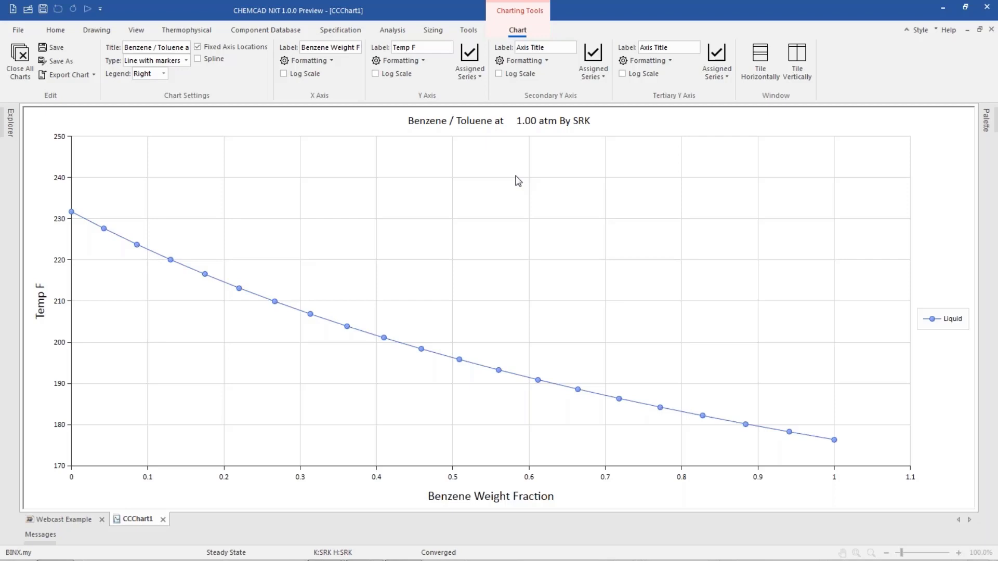
pyautogui.click(592, 78)
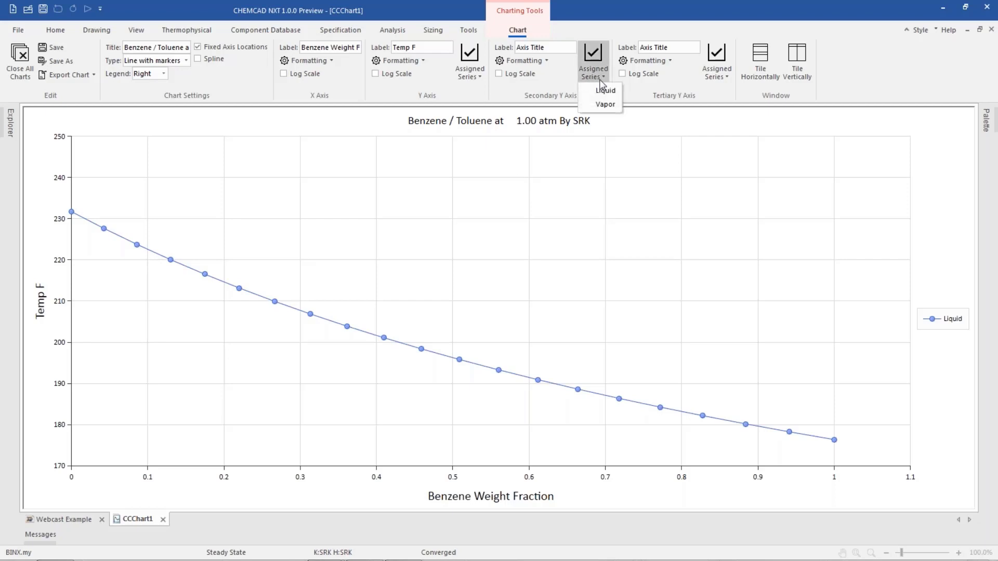
pyautogui.click(605, 104)
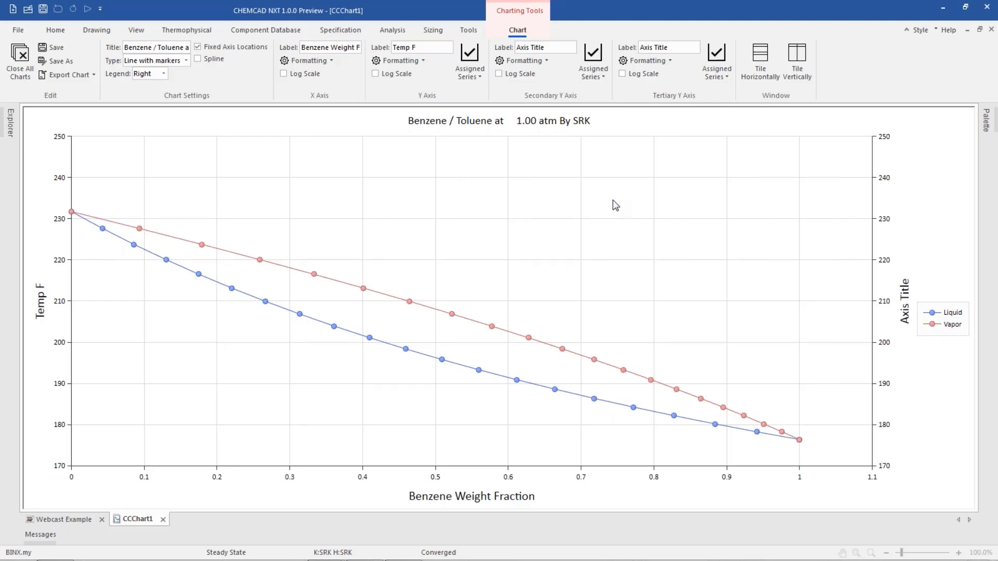
# Label the primary Y axis Bubble Temp and the secondary Y axis Dew Temp
pyautogui.tripleClick(430, 48)
pyautogui.write('B')
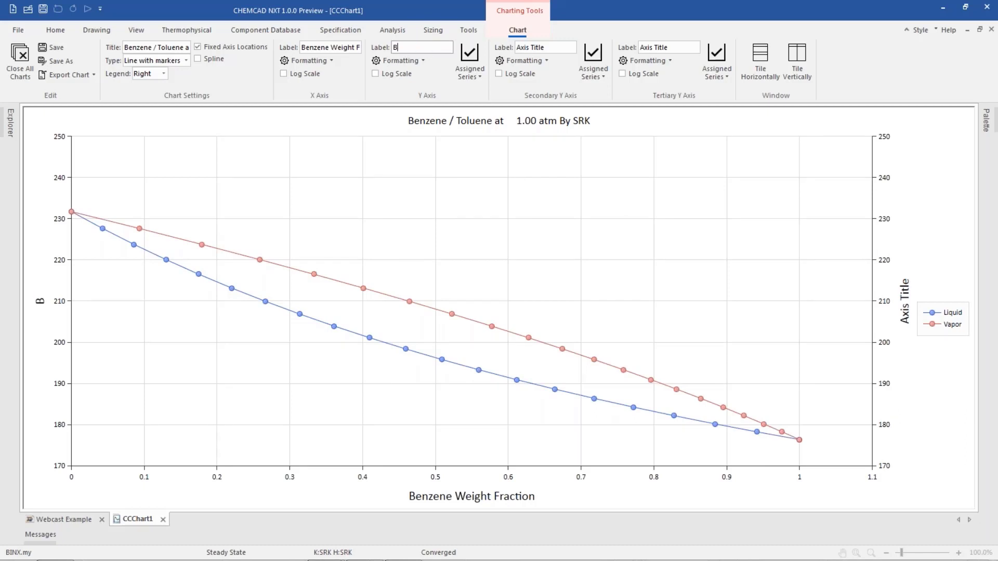
pyautogui.write('ubble Temp')
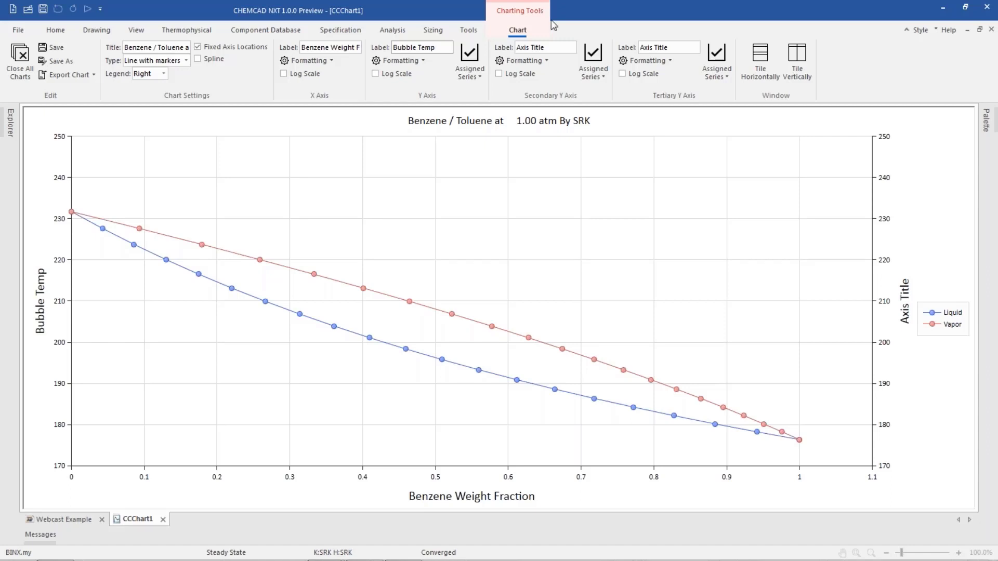
pyautogui.press('Tab')
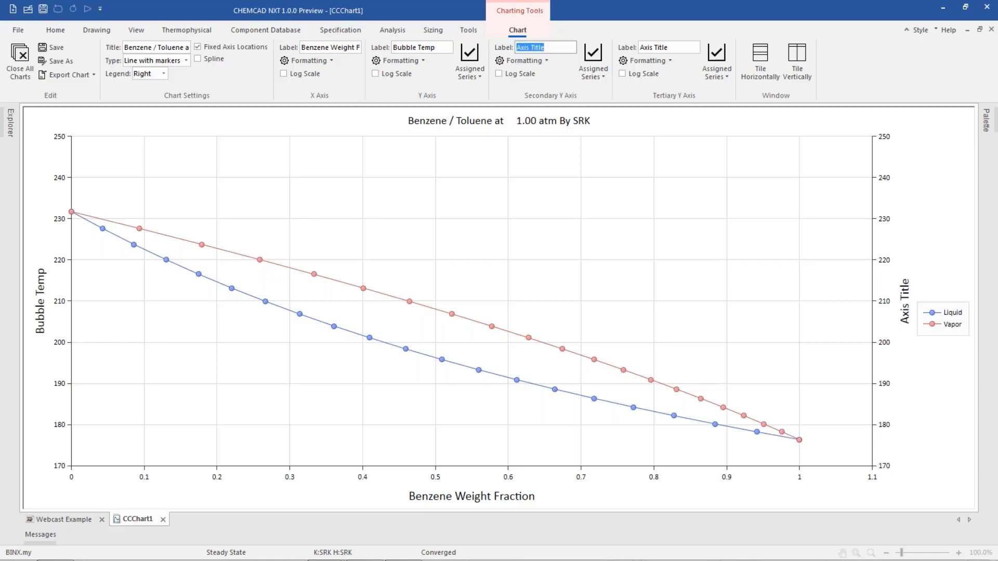
pyautogui.write('Dew Temp')
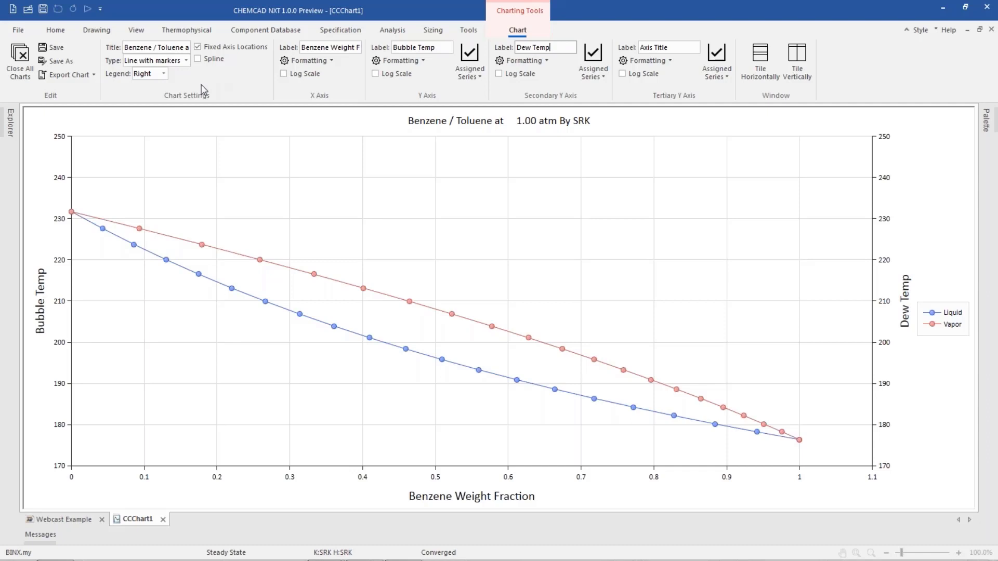
# Place the legend at the bottom and set the X axis grid color to Red
pyautogui.click(164, 74)
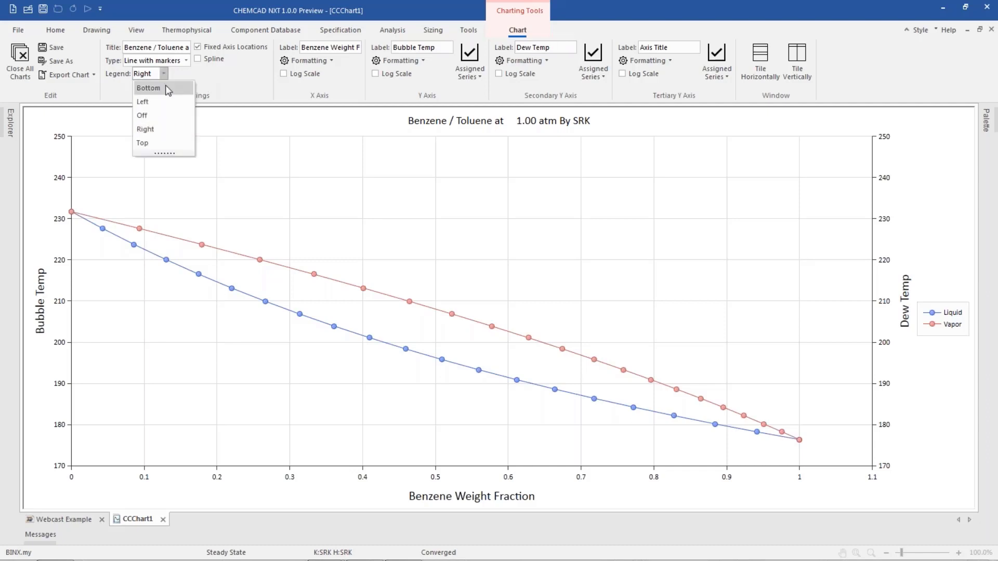
pyautogui.click(166, 89)
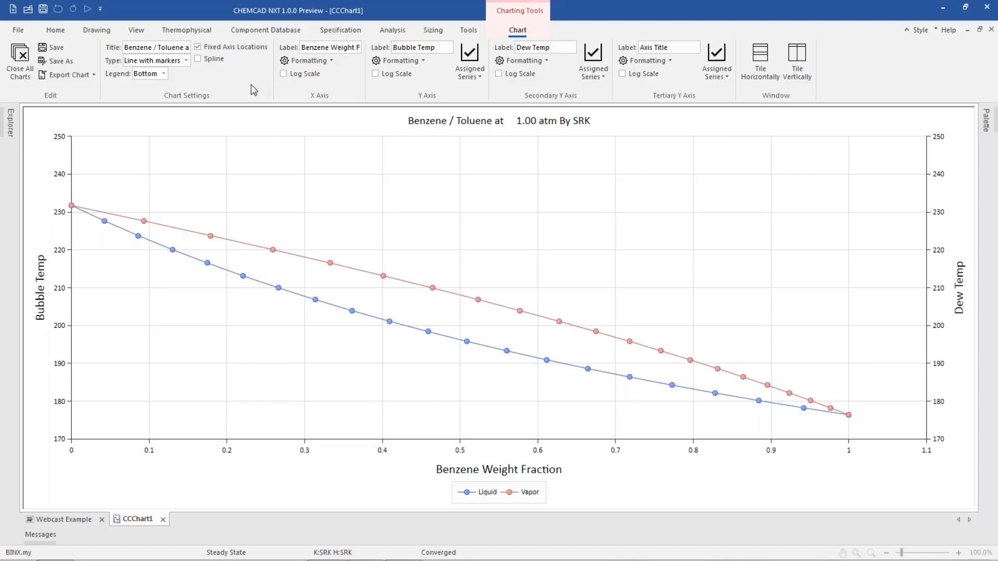
pyautogui.click(326, 61)
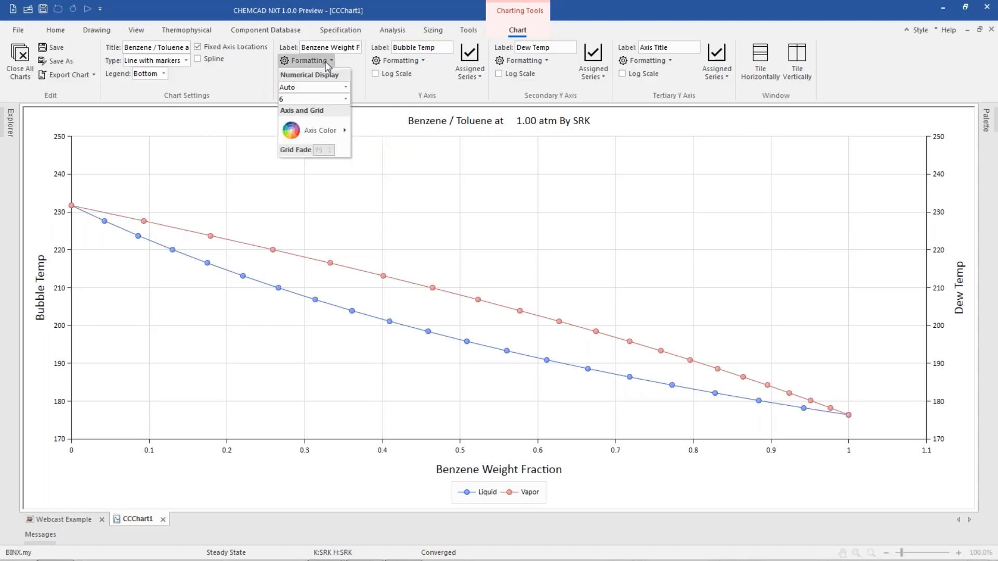
pyautogui.click(345, 130)
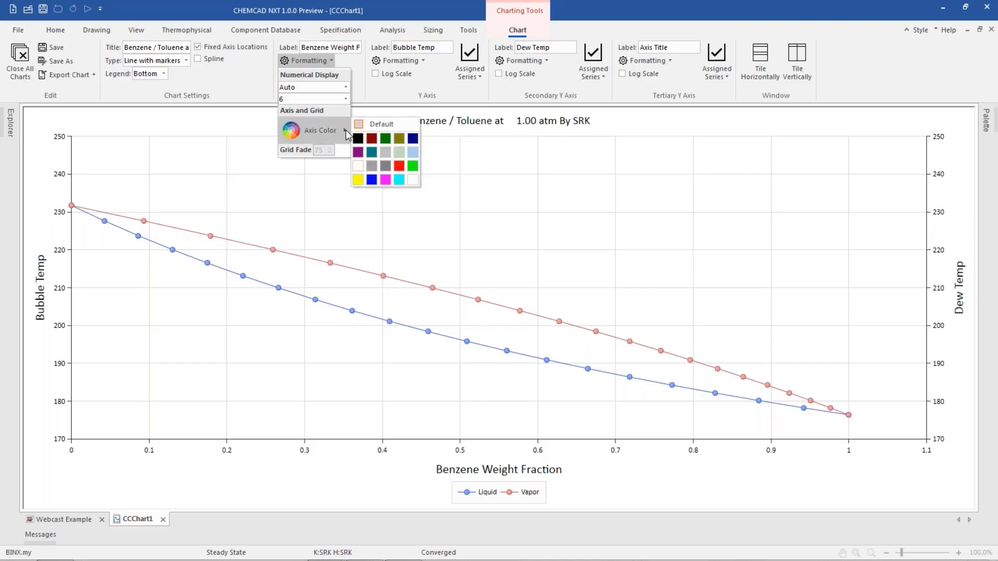
pyautogui.click(399, 166)
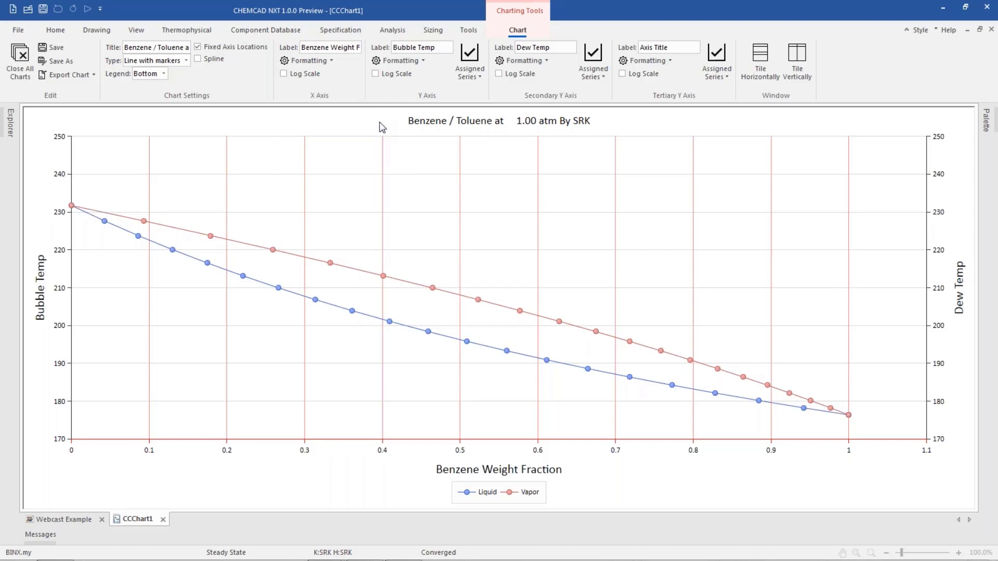
# Close all open charts
pyautogui.click(64, 77)
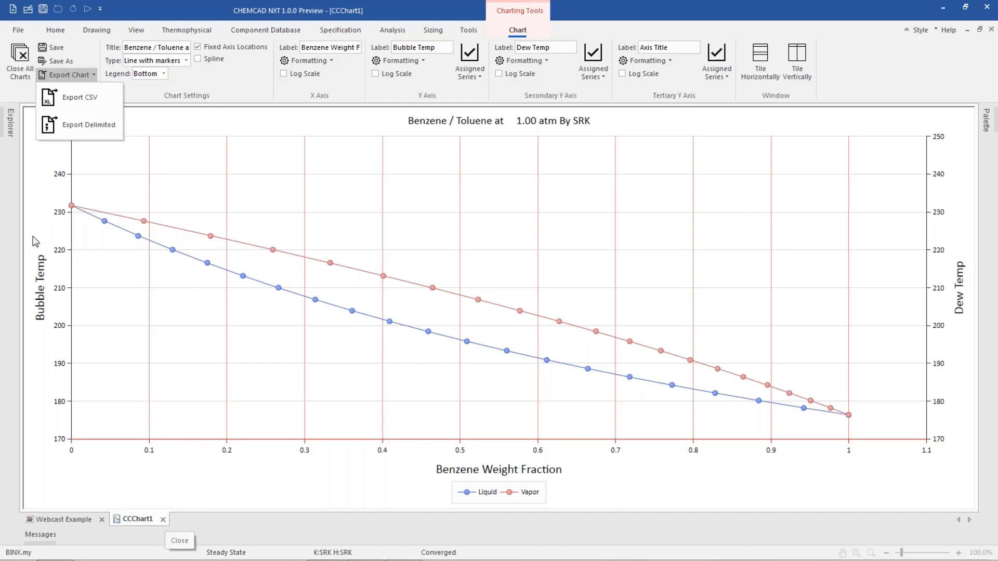
pyautogui.click(17, 62)
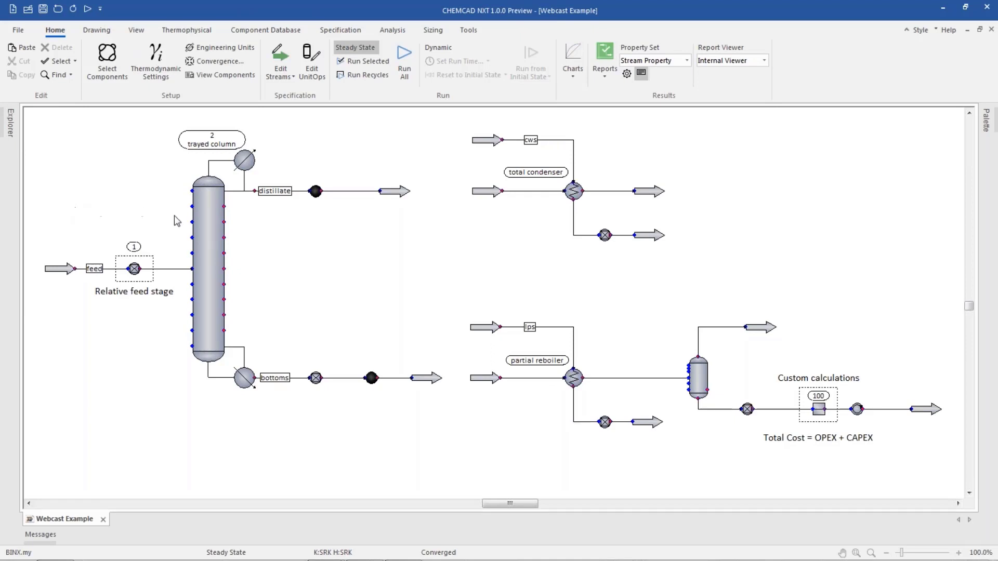
# Generate a column profile chart of the trayed column's tray temperature profile
pyautogui.click(200, 215)
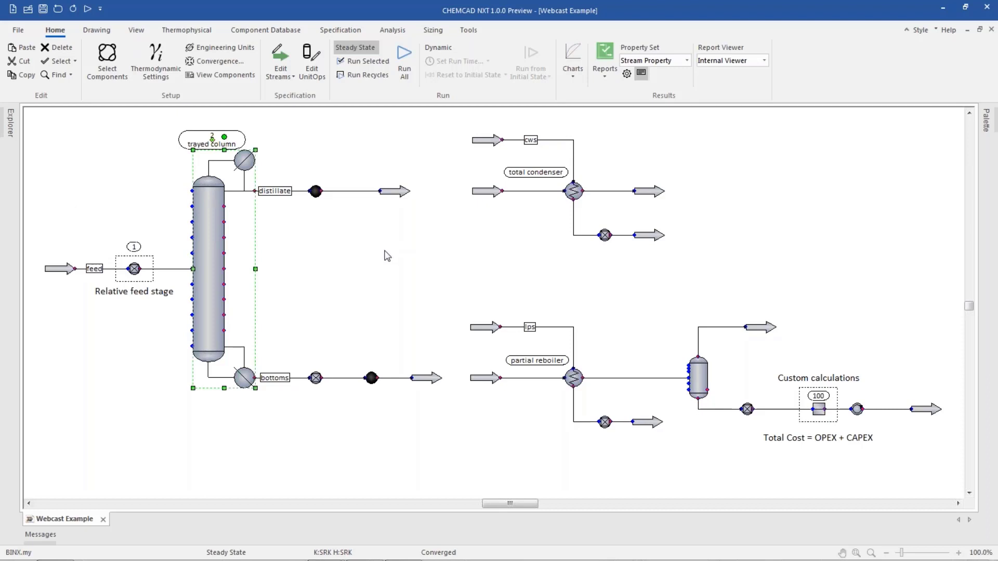
pyautogui.click(571, 83)
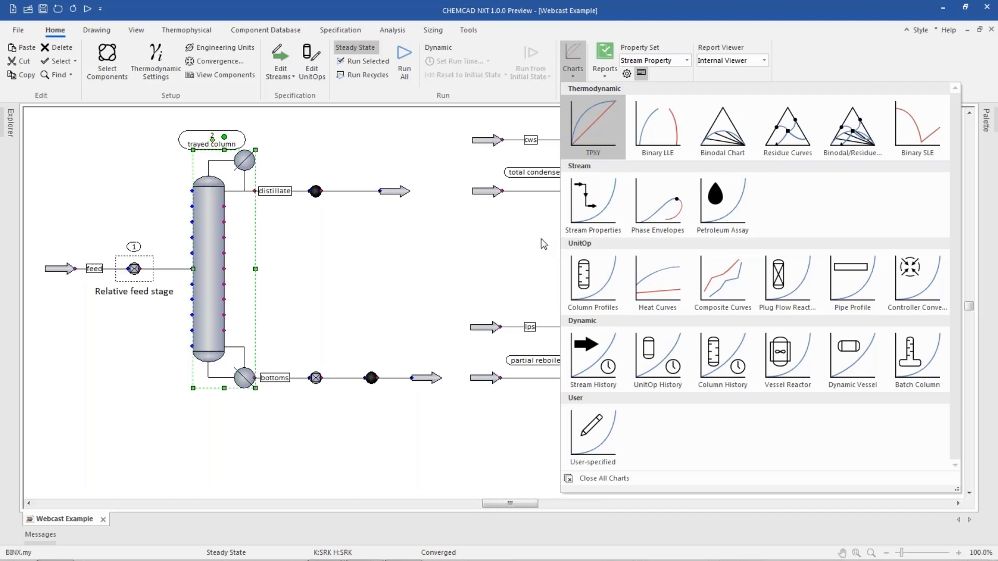
pyautogui.click(583, 279)
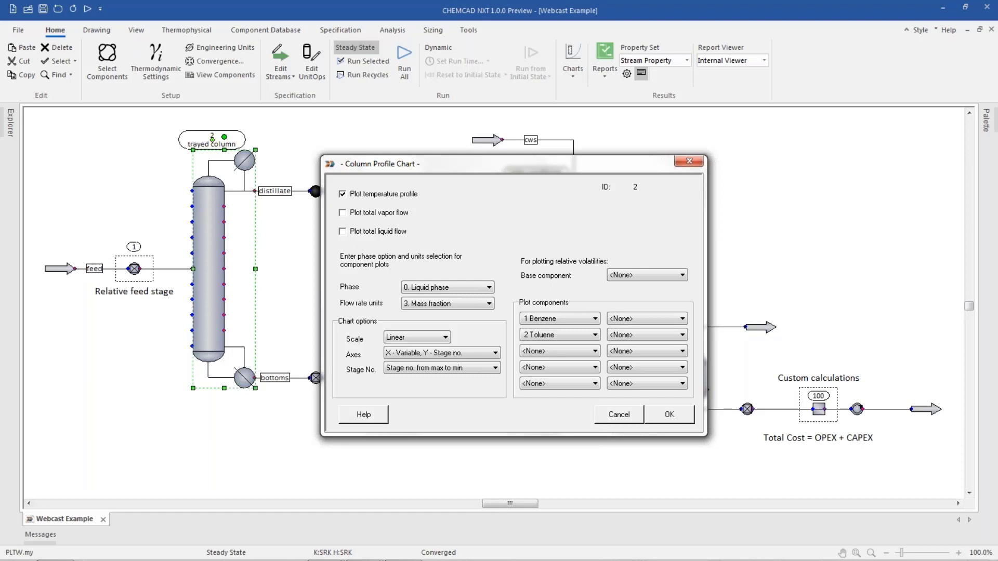
pyautogui.click(669, 414)
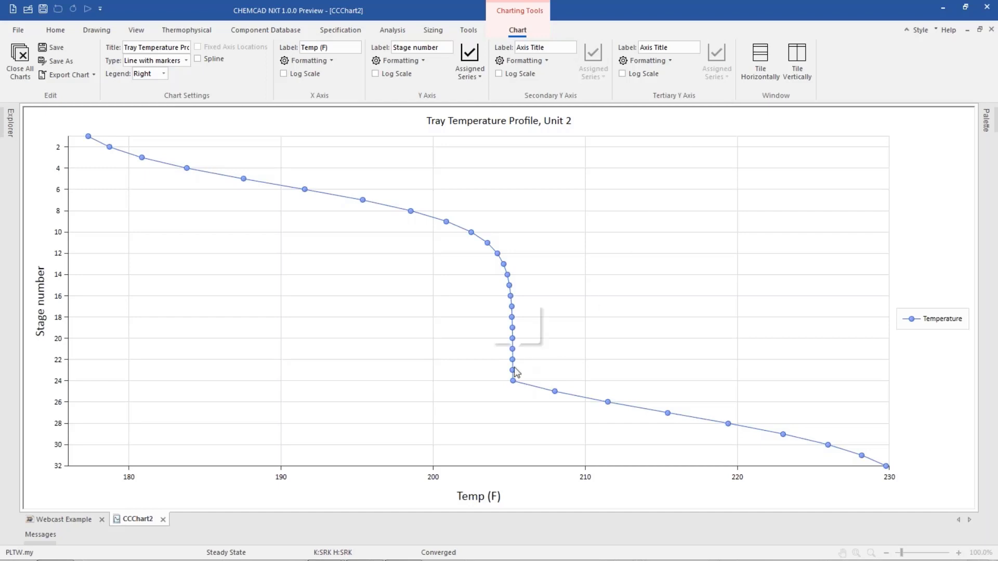
pyautogui.moveTo(512, 381)
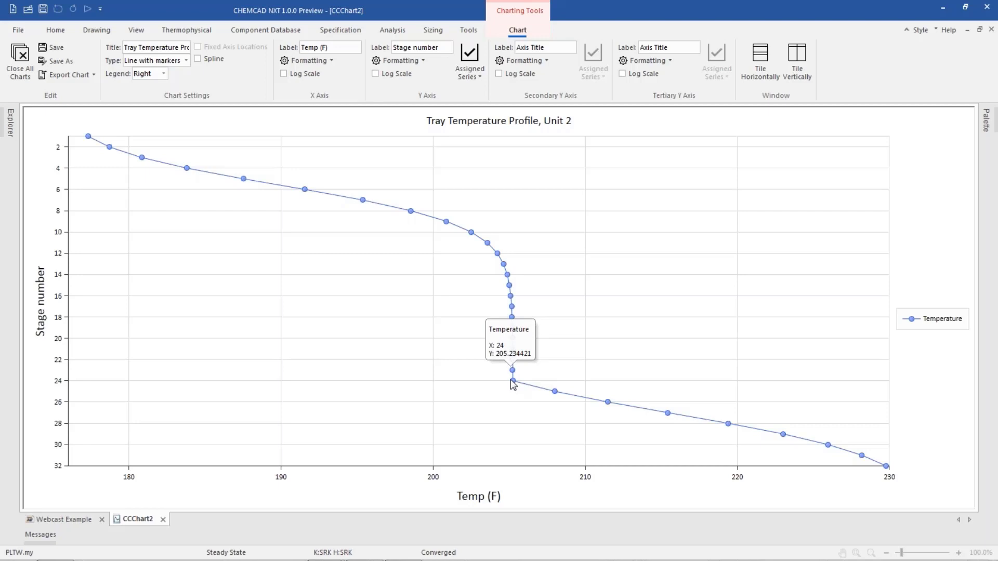
# Set the relative feed stage controller's scale to 0.25 and rerun the whole simulation
pyautogui.click(77, 520)
pyautogui.click(123, 394)
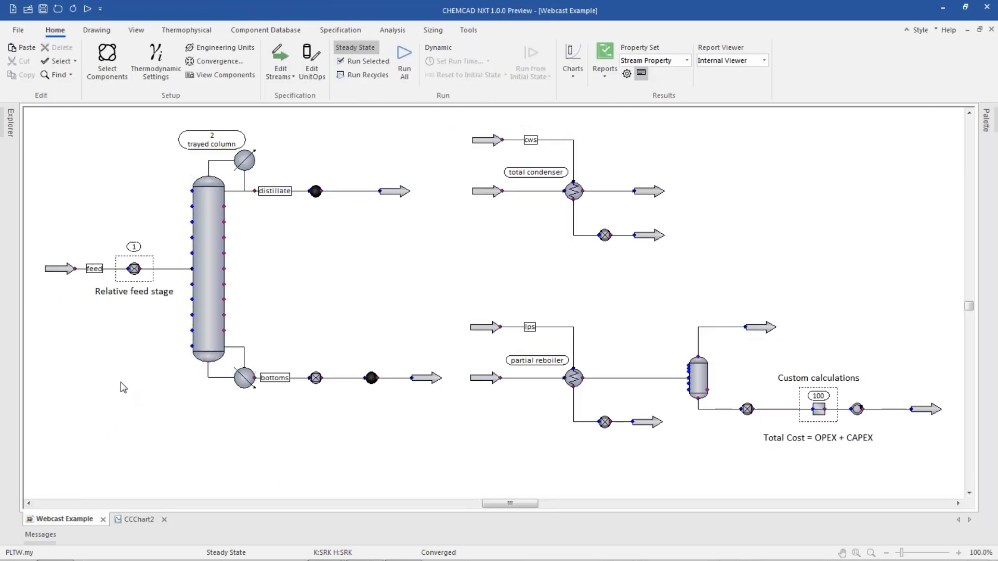
pyautogui.click(134, 270)
pyautogui.doubleClick(134, 274)
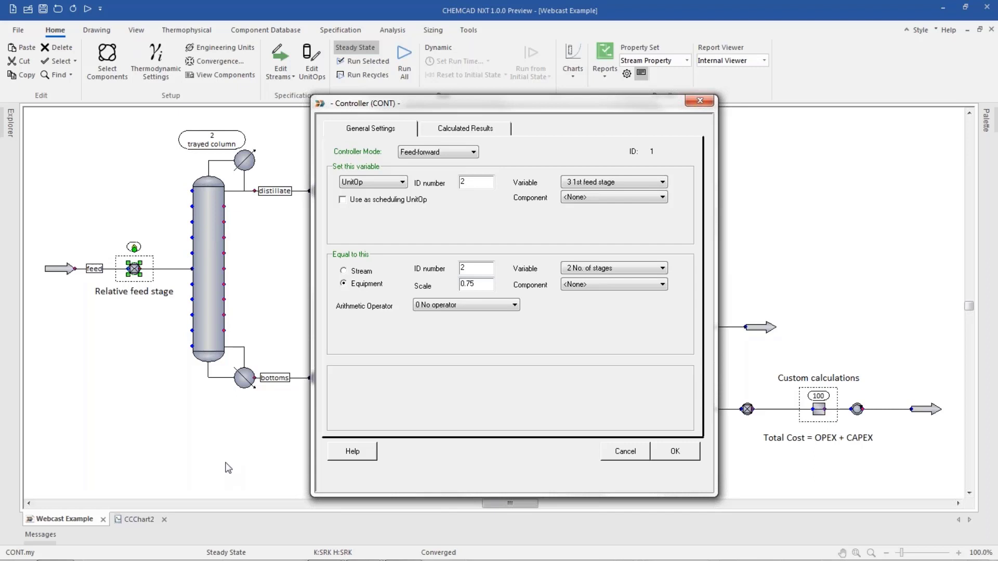
pyautogui.moveTo(479, 284); pyautogui.dragTo(443, 284)
pyautogui.click(482, 284)
pyautogui.press('BackSpace')
pyautogui.press('BackSpace')
pyautogui.write('25')
pyautogui.click(686, 451)
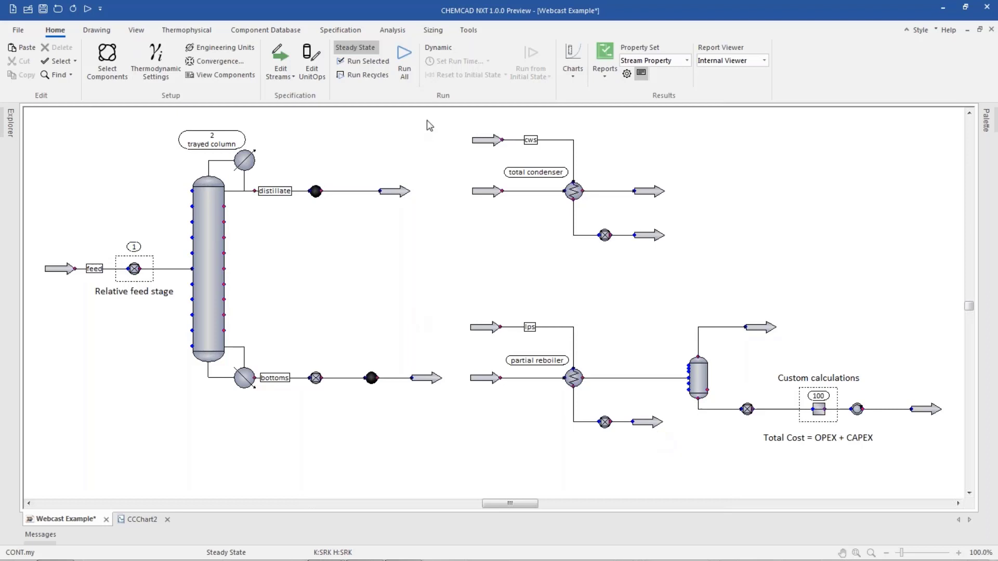
pyautogui.click(405, 70)
# Regenerate the column temperature profile chart for the trayed column
pyautogui.click(310, 66)
pyautogui.moveTo(208, 60); pyautogui.dragTo(529, 119)
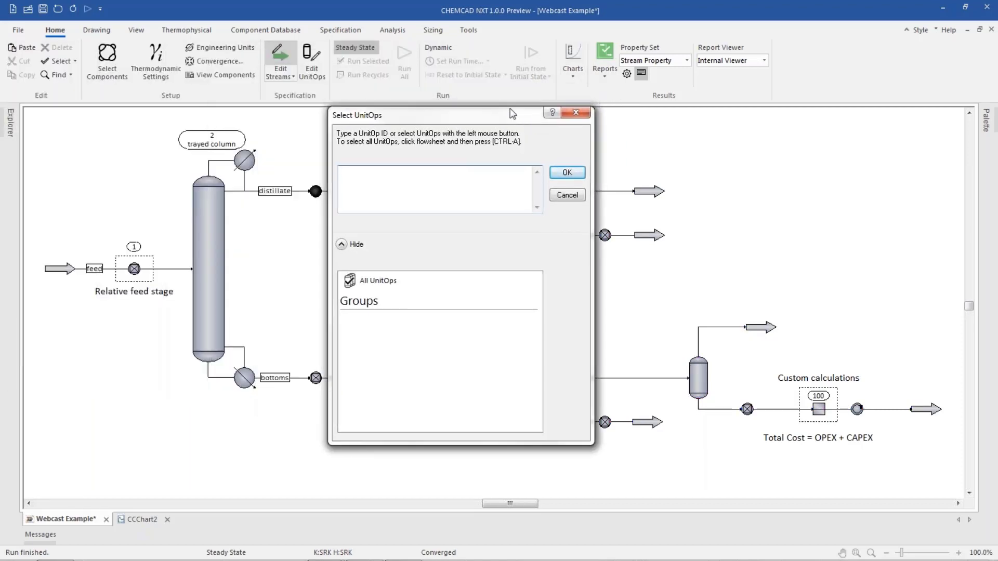
pyautogui.click(212, 224)
pyautogui.click(566, 173)
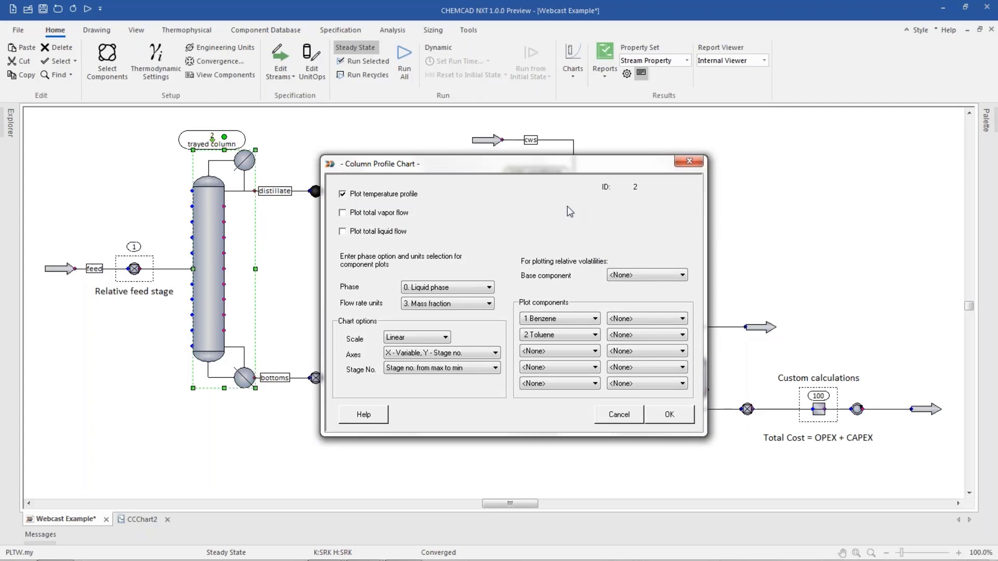
pyautogui.click(668, 416)
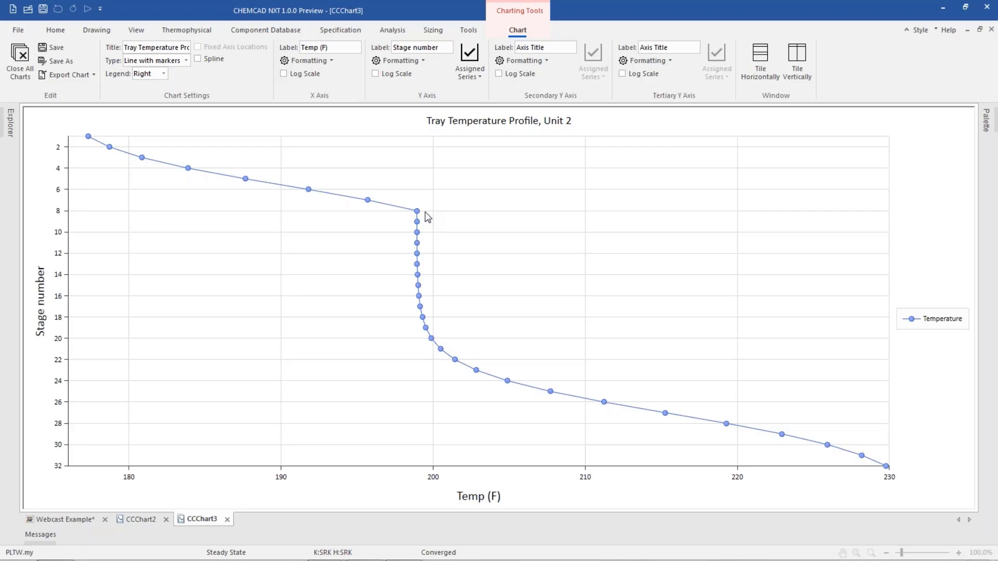
# Close all charts and return to the flowsheet
pyautogui.click(24, 76)
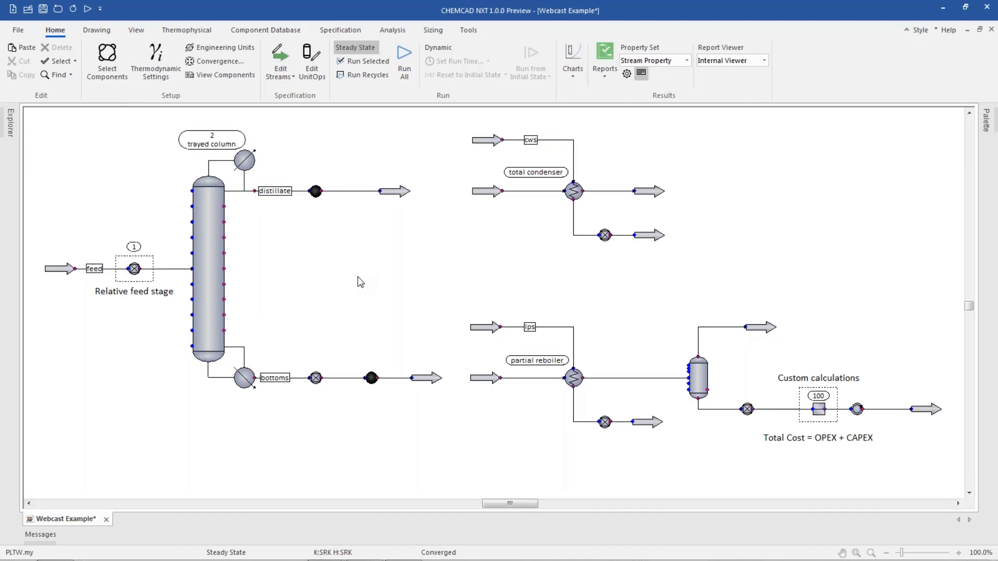
pyautogui.hotkey('alt', 'Tab')
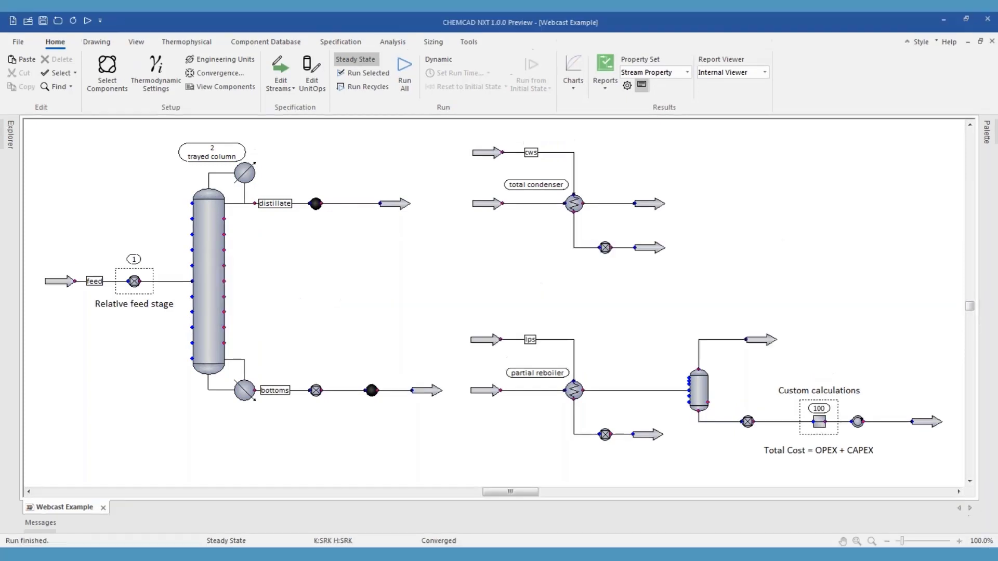